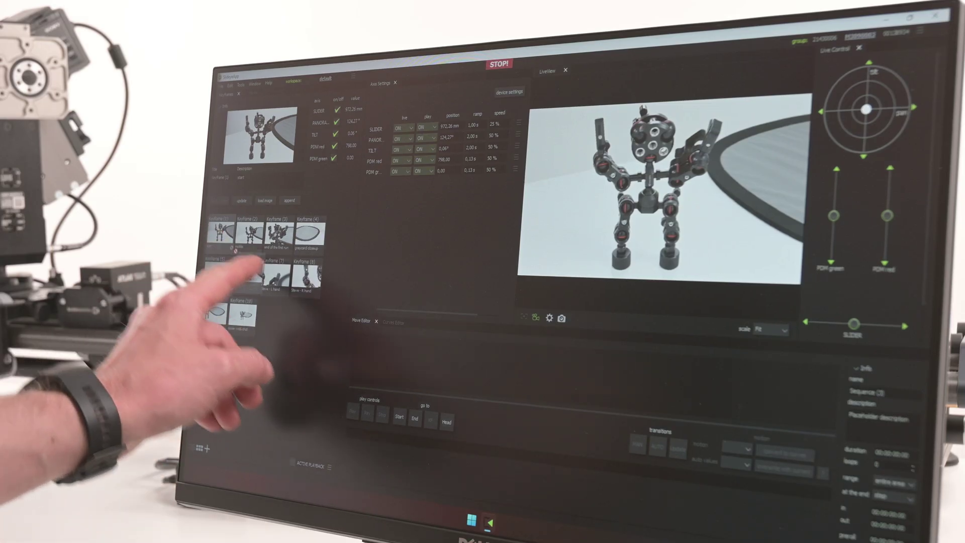
Drag Keyframes 1, 2 and 3 from the library onto the Move Editor timeline
drag(227, 261, 378, 354)
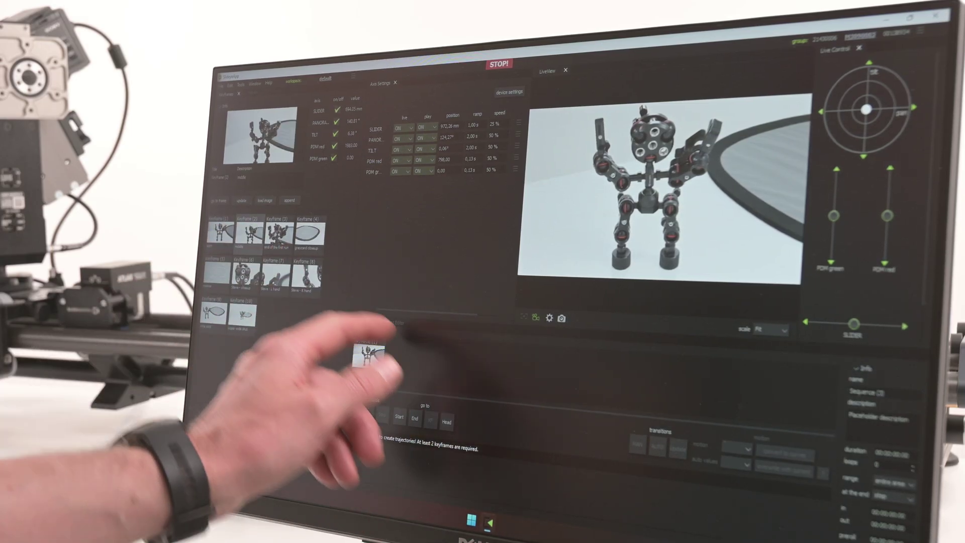
drag(279, 233, 442, 356)
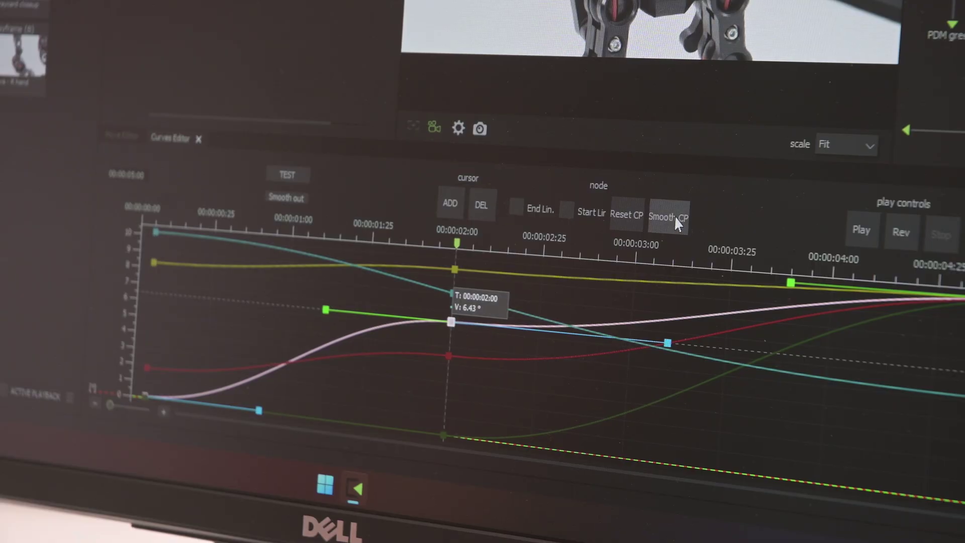
Reshape the white curve's tangents at 00:00:02:00, then select the red curve's node at 1983
click(675, 217)
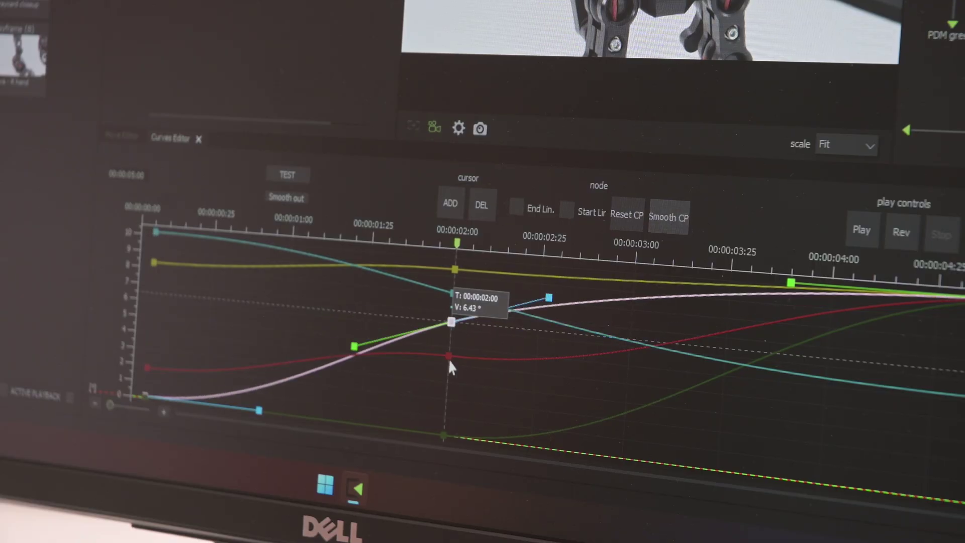
click(449, 356)
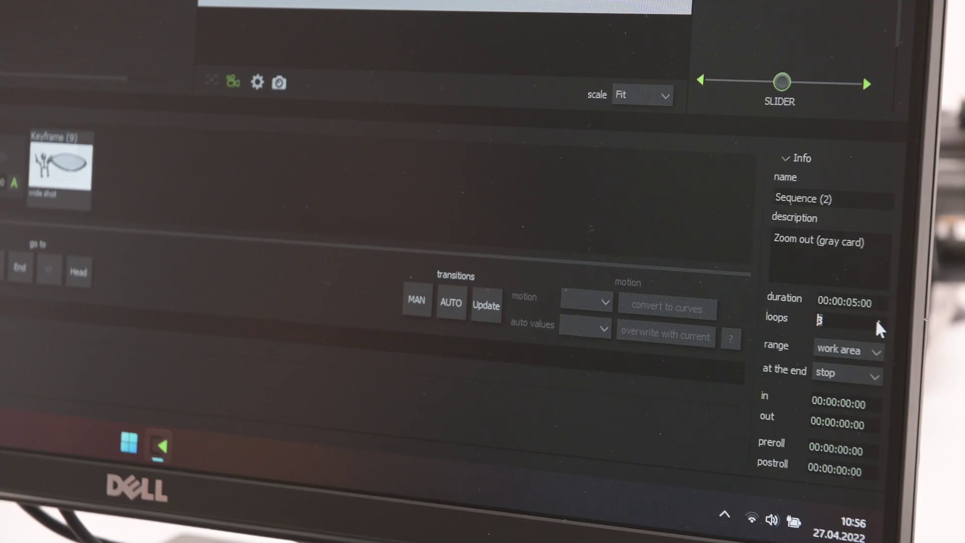
text(5)
Set the sequence's 'at the end' behaviour to mirror
click(847, 376)
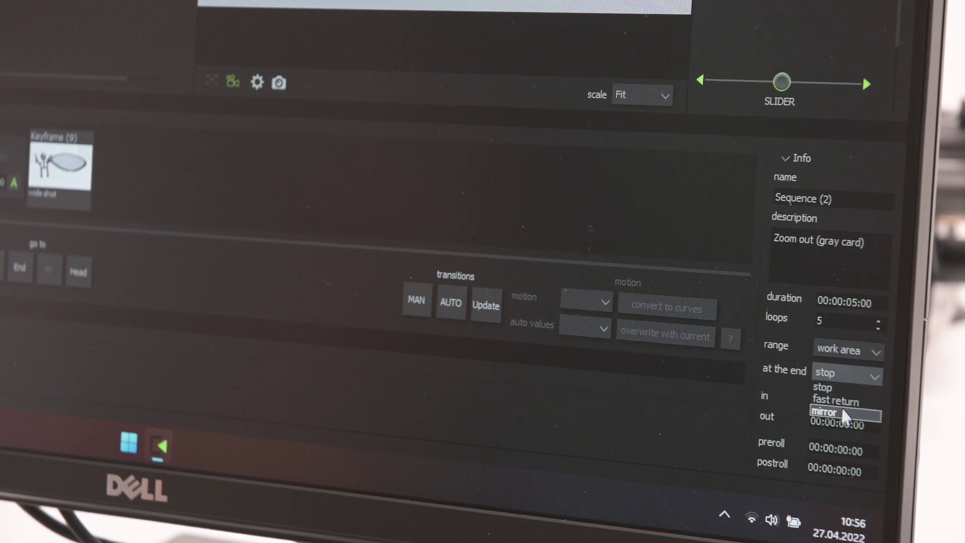
click(837, 410)
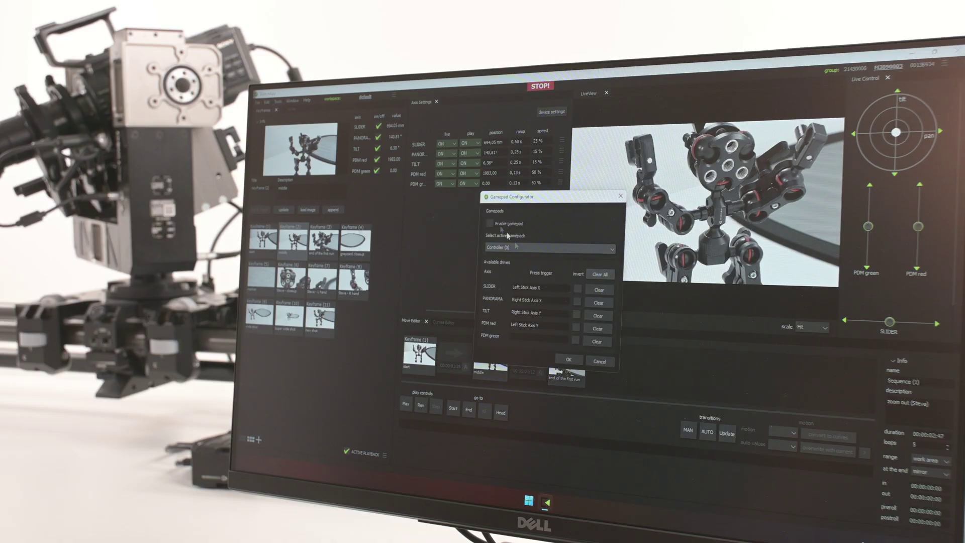
Confirm the slider, pan, tilt and PDM red stick mappings in the Gamepad Configurator
click(569, 359)
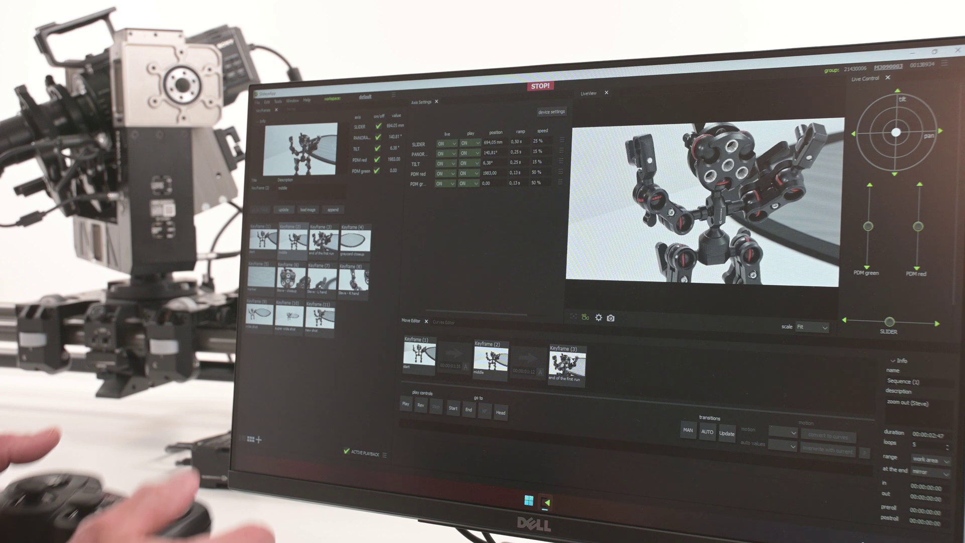